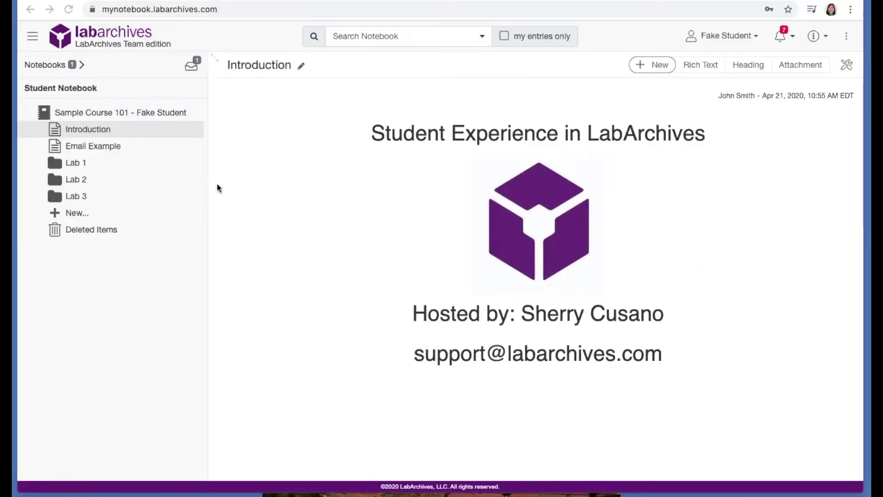
- View the Email Example page, then list the notebooks, showing the instructor's Sample Course 101
{"action": "left_click", "coordinate": [104, 146]}
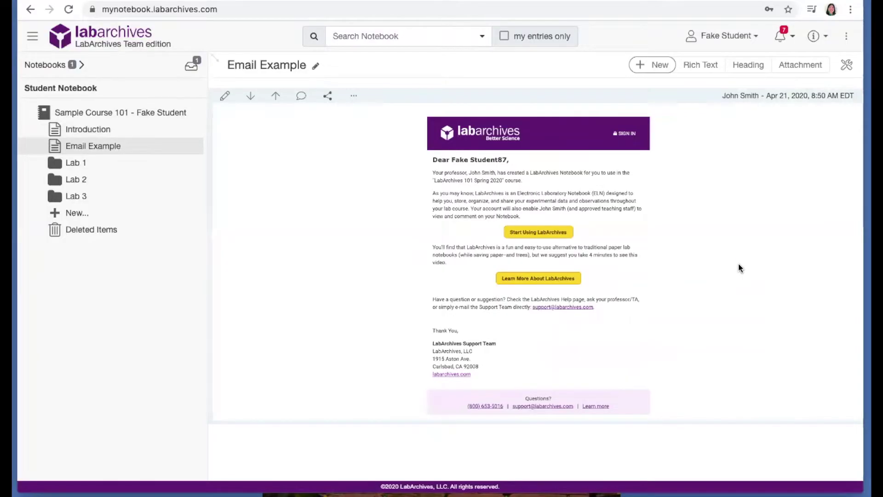
{"action": "left_click", "coordinate": [67, 74]}
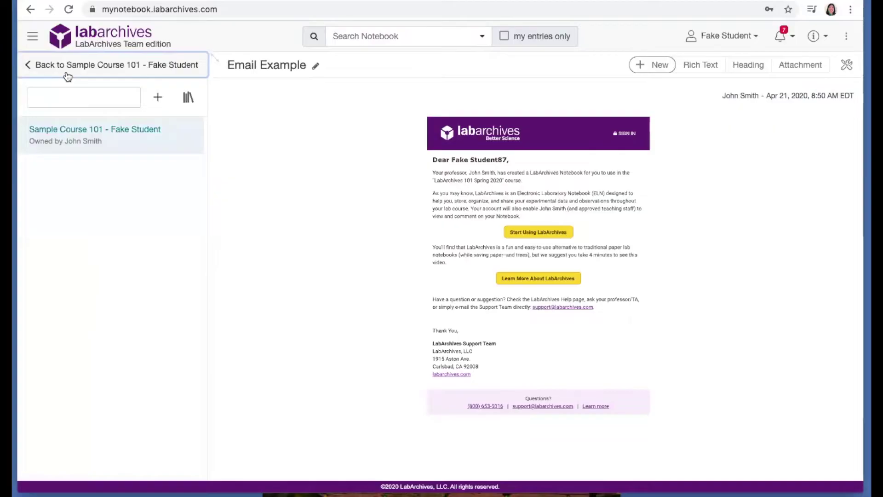
- Back in Sample Course 101, expand Lab 2 and Lab 1 and open Example Assignment 1
{"action": "left_click", "coordinate": [67, 69]}
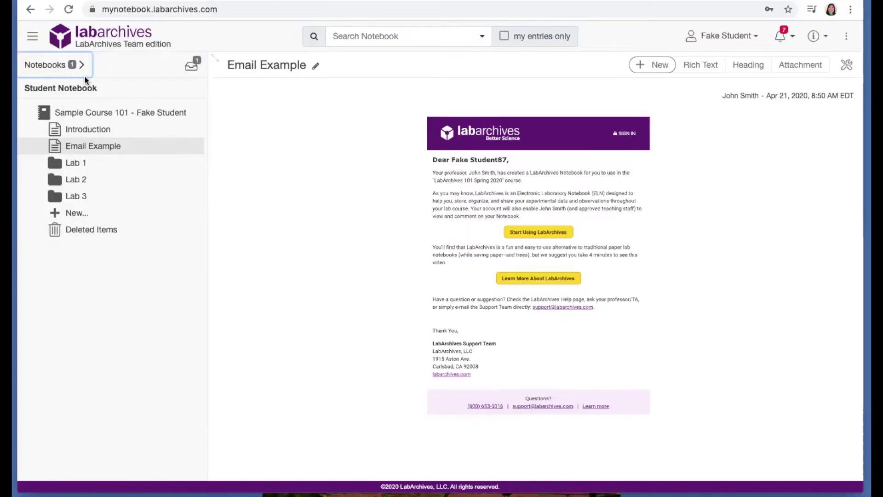
{"action": "left_click", "coordinate": [77, 184]}
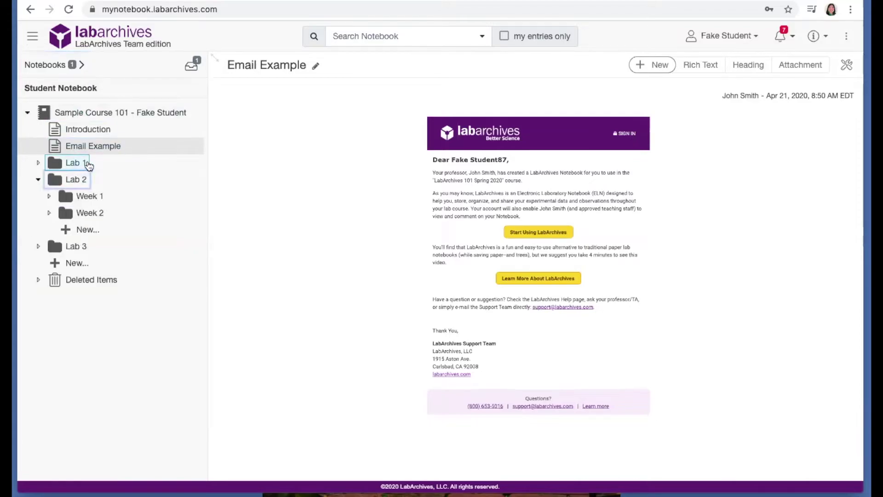
{"action": "left_click", "coordinate": [86, 165]}
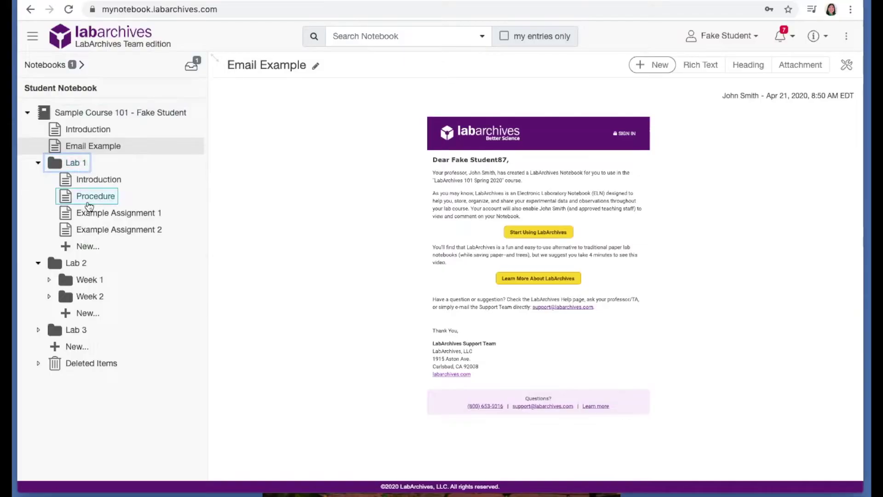
{"action": "left_click", "coordinate": [110, 217]}
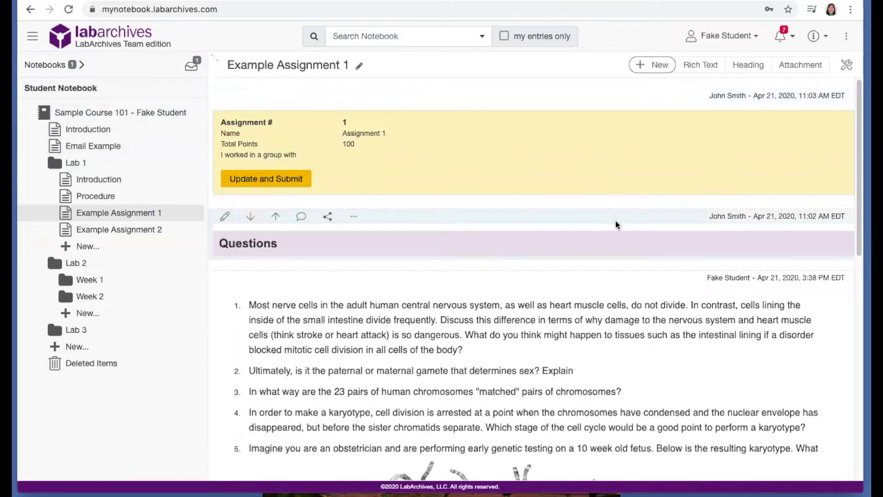
{"action": "scroll", "coordinate": [611, 242], "scroll_direction": "down", "scroll_amount": 2}
{"action": "scroll", "coordinate": [611, 242], "scroll_direction": "down", "scroll_amount": 9}
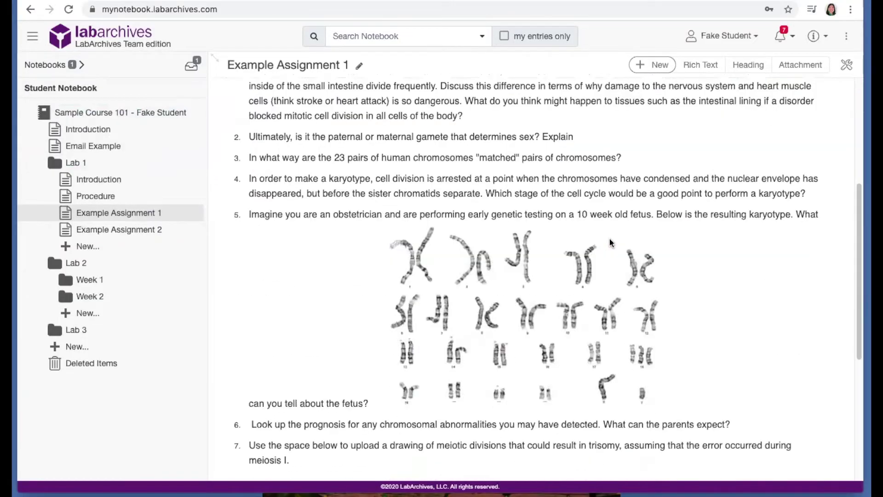
{"action": "scroll", "coordinate": [611, 242], "scroll_direction": "up", "scroll_amount": 5}
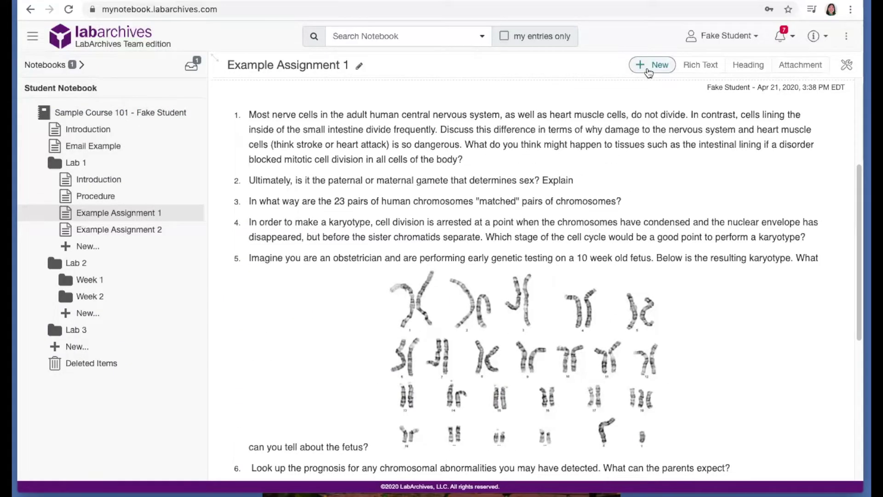
{"action": "left_click", "coordinate": [648, 69]}
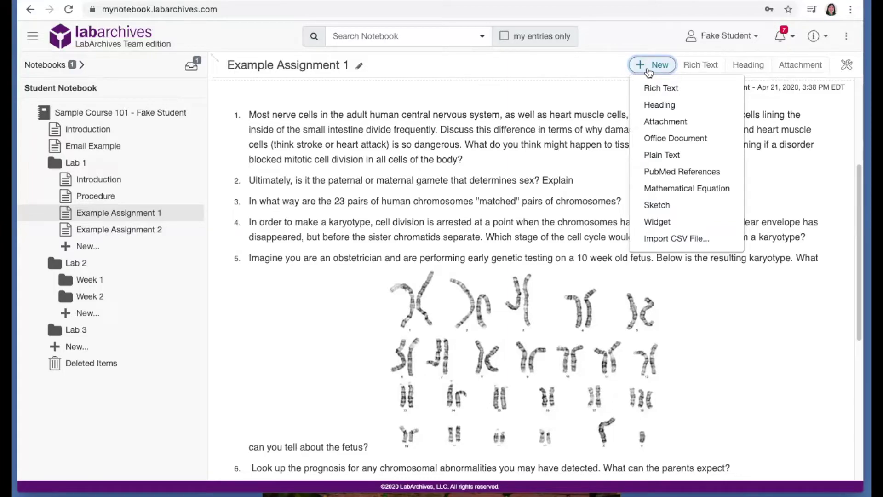
{"action": "left_click", "coordinate": [648, 69]}
{"action": "scroll", "coordinate": [540, 184], "scroll_direction": "up", "scroll_amount": 1}
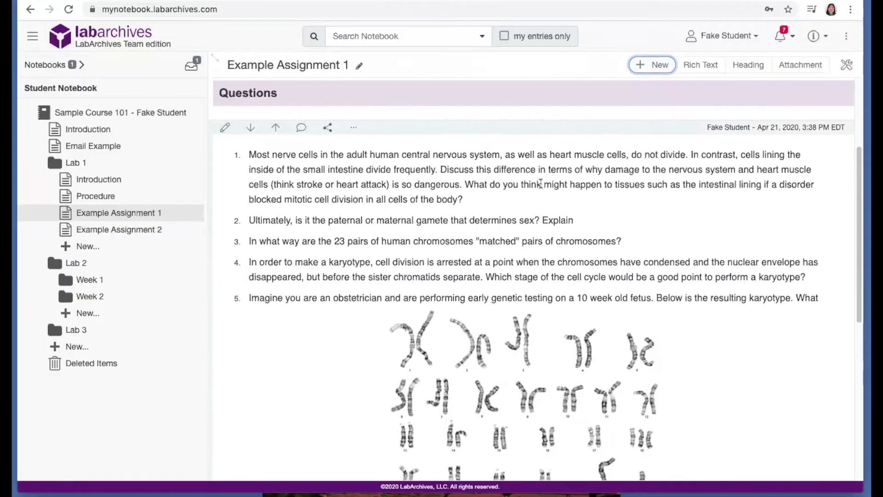
{"action": "scroll", "coordinate": [540, 184], "scroll_direction": "up", "scroll_amount": 1}
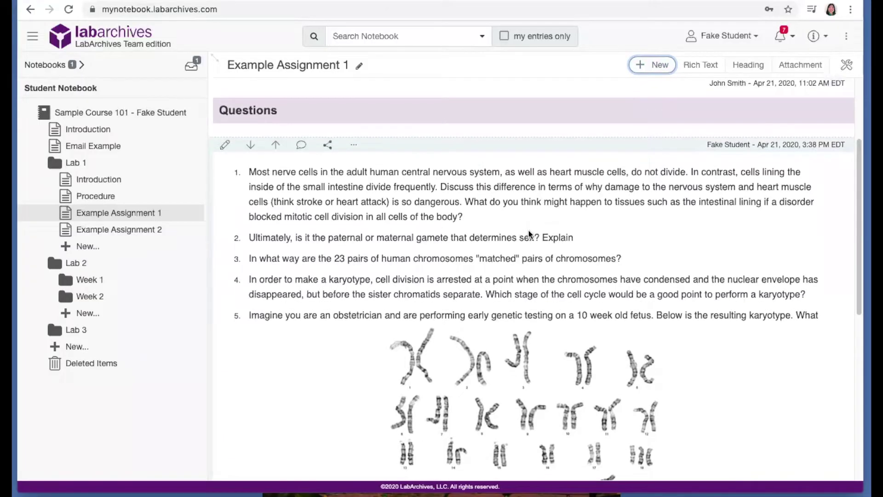
{"action": "mouse_move", "coordinate": [360, 132]}
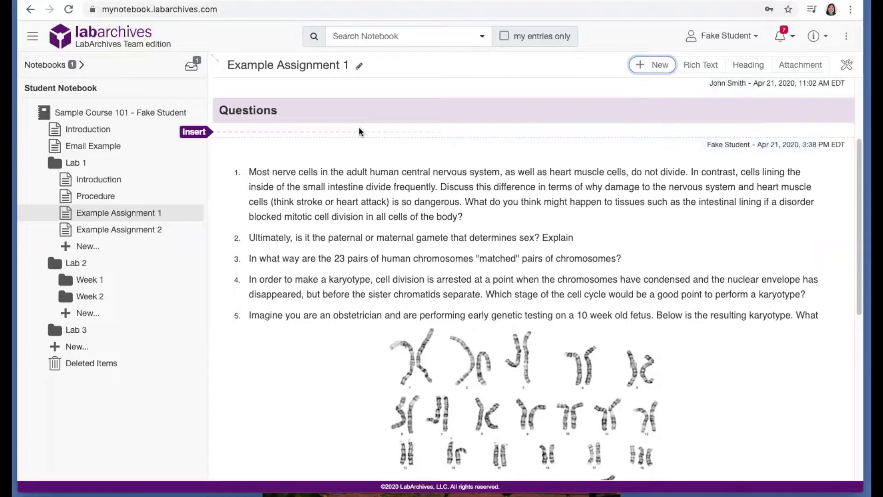
{"action": "left_click", "coordinate": [360, 132]}
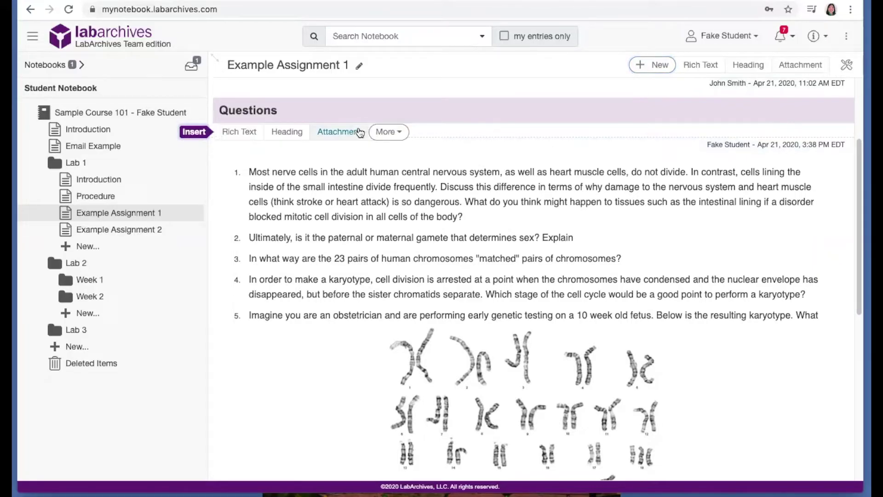
{"action": "left_click", "coordinate": [387, 132]}
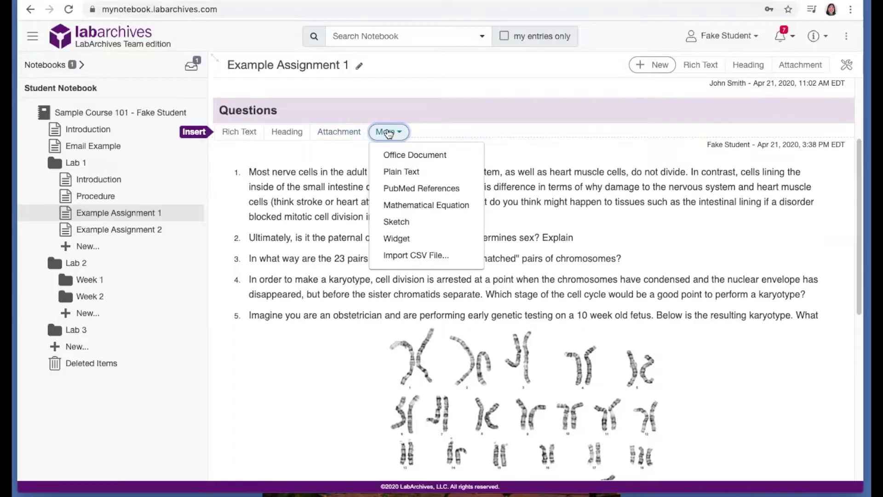
{"action": "left_click", "coordinate": [388, 132]}
{"action": "scroll", "coordinate": [473, 216], "scroll_direction": "up", "scroll_amount": 3}
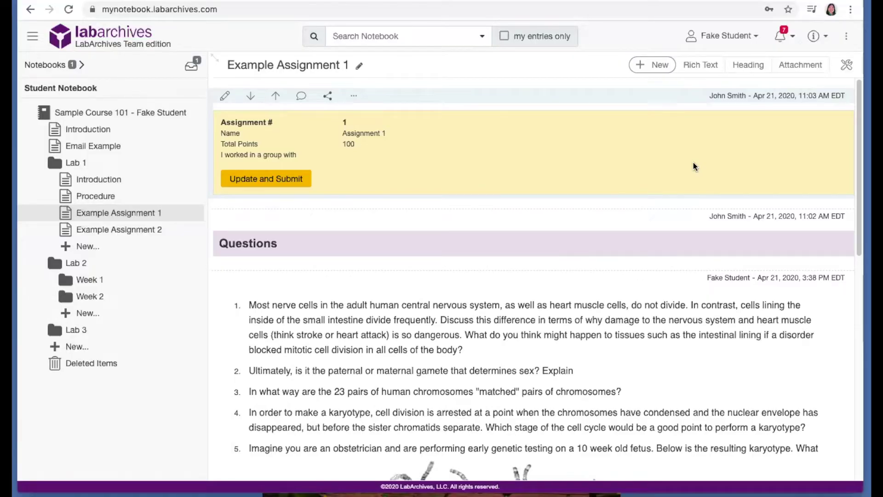
{"action": "scroll", "coordinate": [693, 205], "scroll_direction": "down", "scroll_amount": 3}
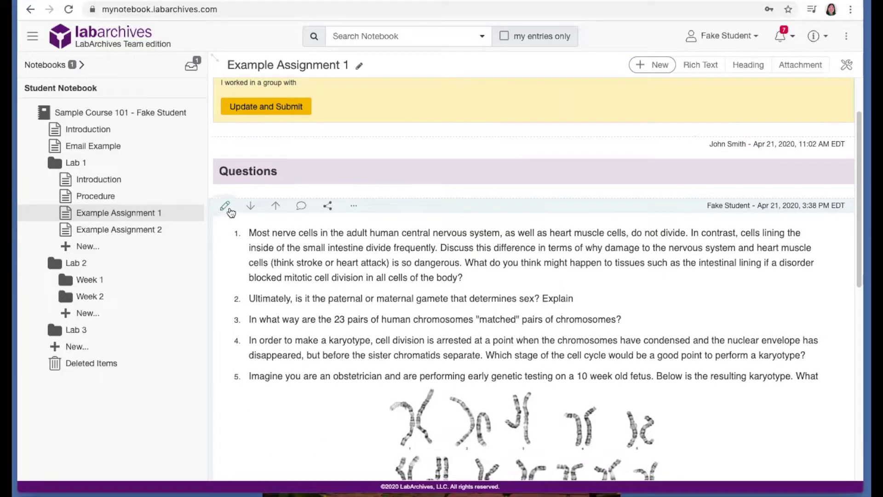
{"action": "left_click", "coordinate": [230, 210]}
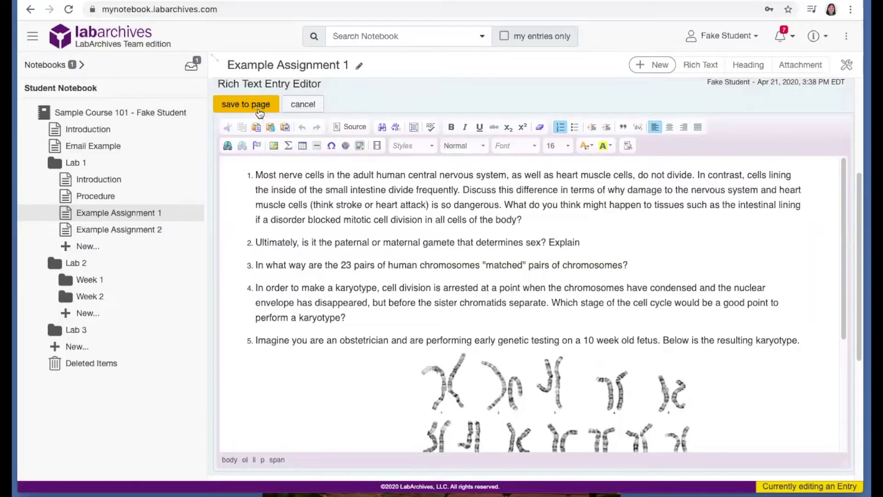
{"action": "left_click", "coordinate": [260, 109]}
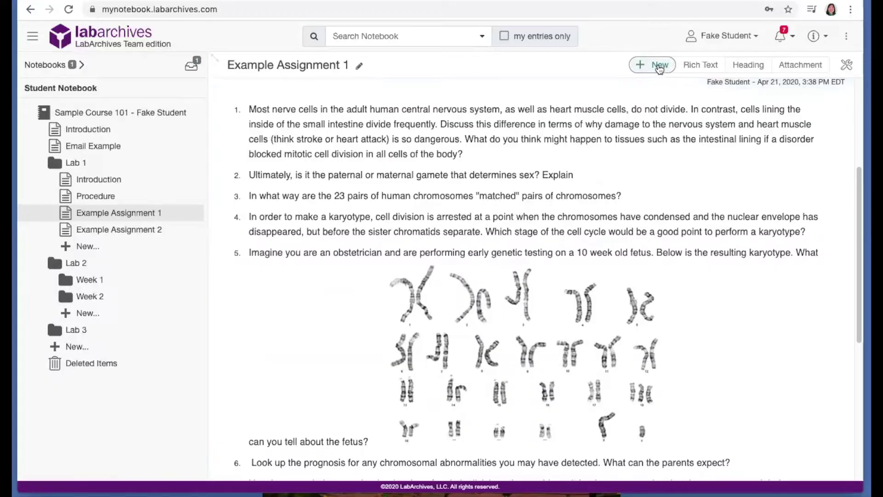
{"action": "left_click", "coordinate": [660, 66]}
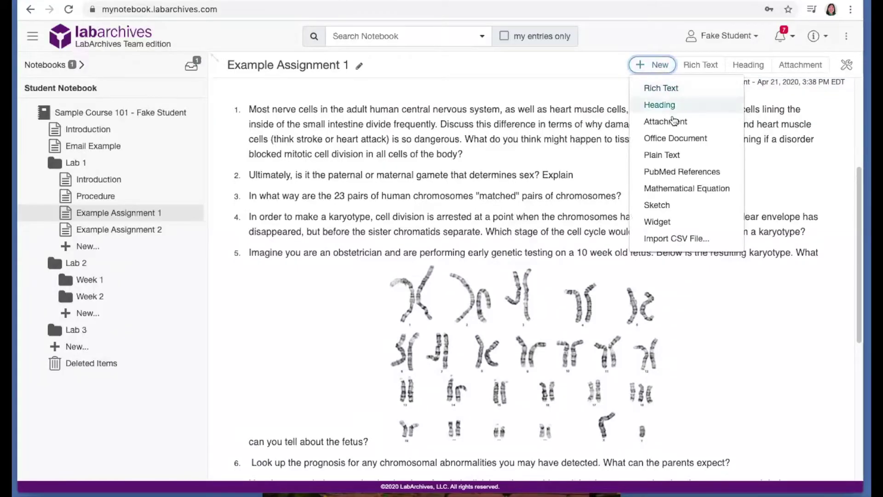
{"action": "left_click", "coordinate": [674, 127]}
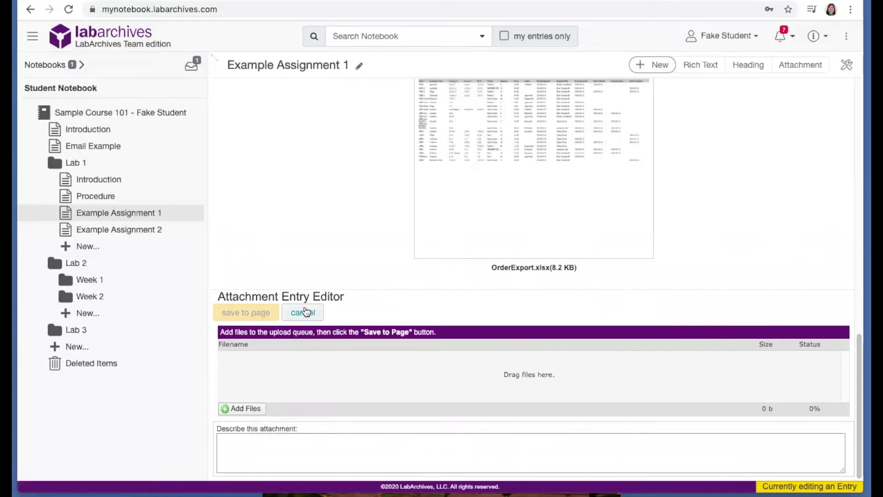
{"action": "left_click", "coordinate": [303, 313]}
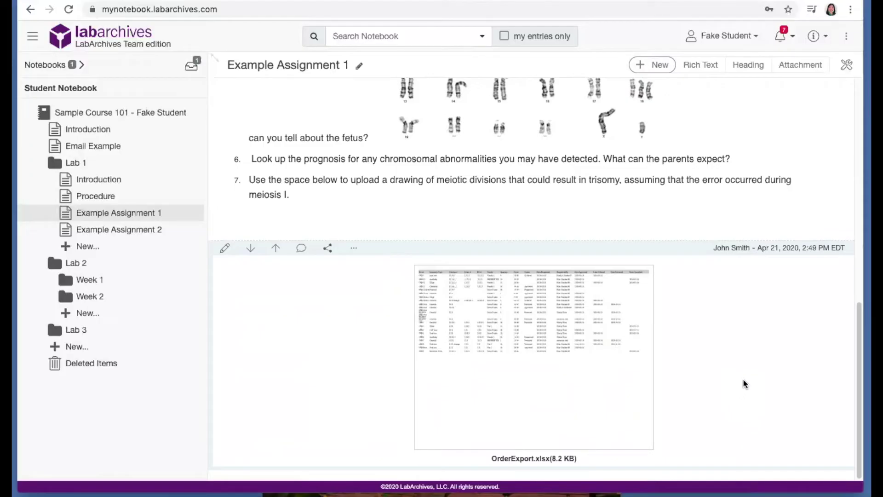
{"action": "mouse_move", "coordinate": [613, 372]}
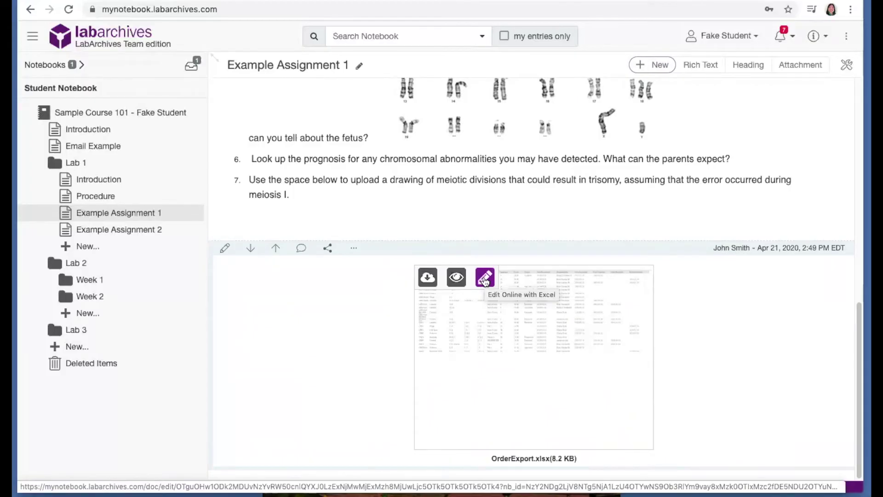
{"action": "scroll", "coordinate": [768, 360], "scroll_direction": "up", "scroll_amount": 15}
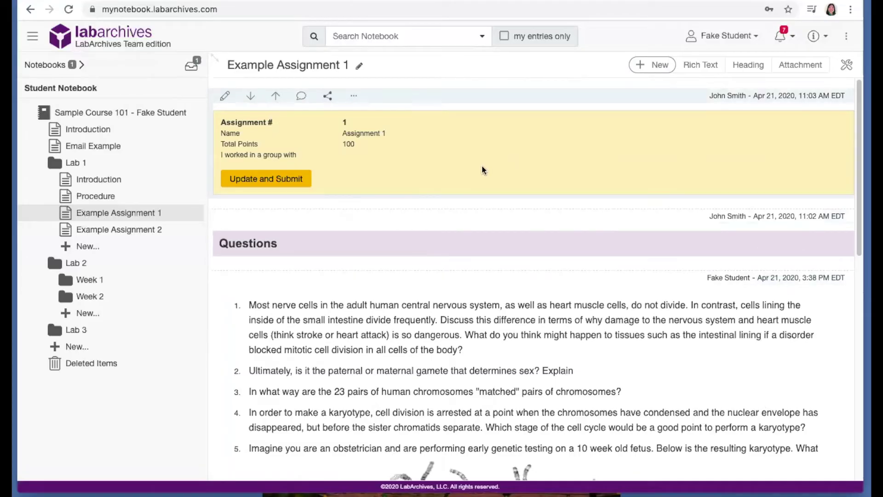
- Update and submit the Example Assignment 1 entry, confirming the submission
{"action": "left_click", "coordinate": [288, 183]}
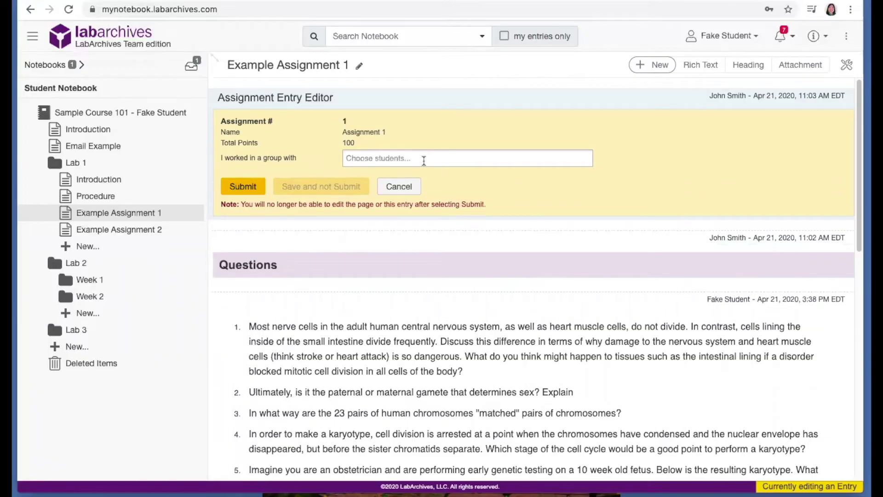
{"action": "left_click", "coordinate": [258, 186]}
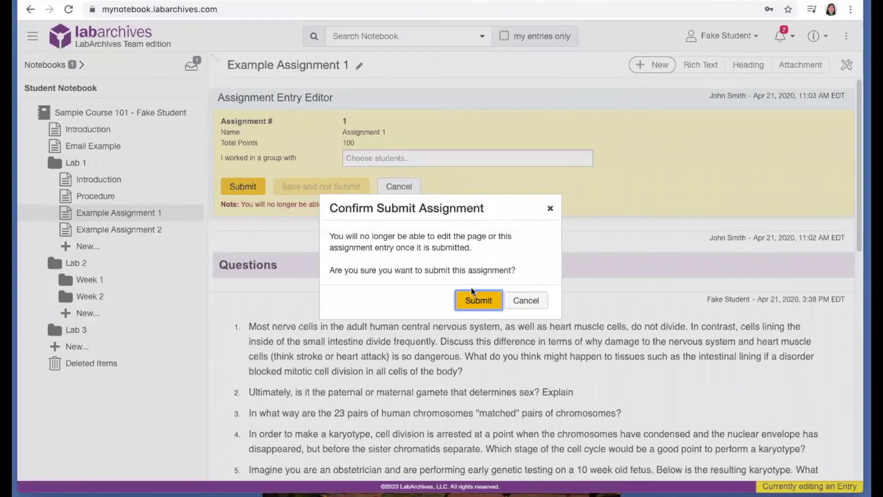
{"action": "left_click", "coordinate": [476, 301]}
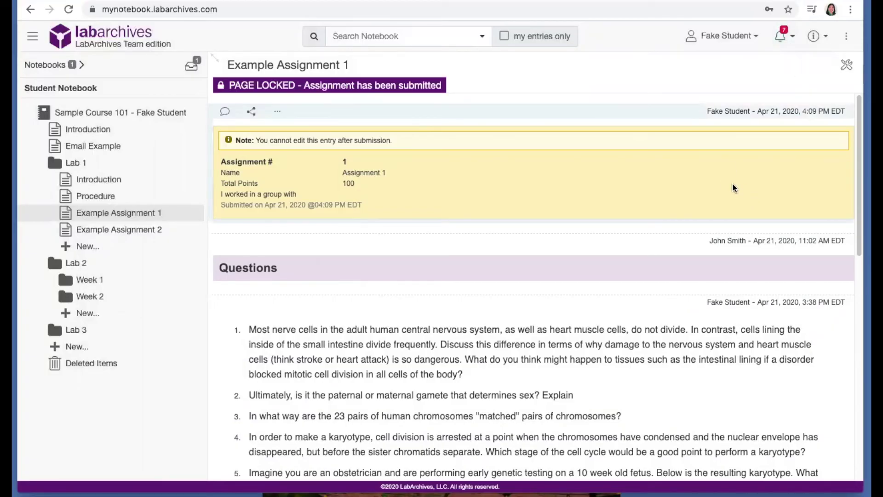
- Show the notebook's additional options menu
{"action": "left_click", "coordinate": [848, 39]}
- View the course grades overview, then the graded Example Assignment 2 page scoring 95/100
{"action": "mouse_move", "coordinate": [810, 112]}
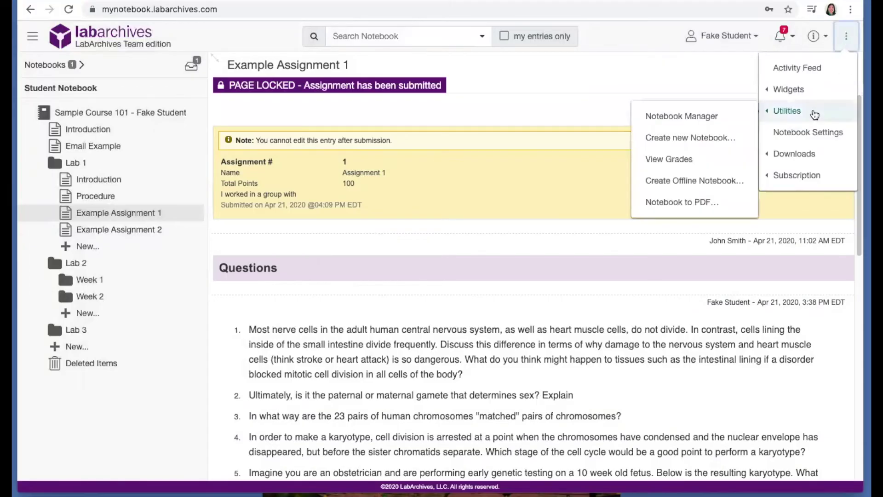
{"action": "left_click", "coordinate": [696, 160]}
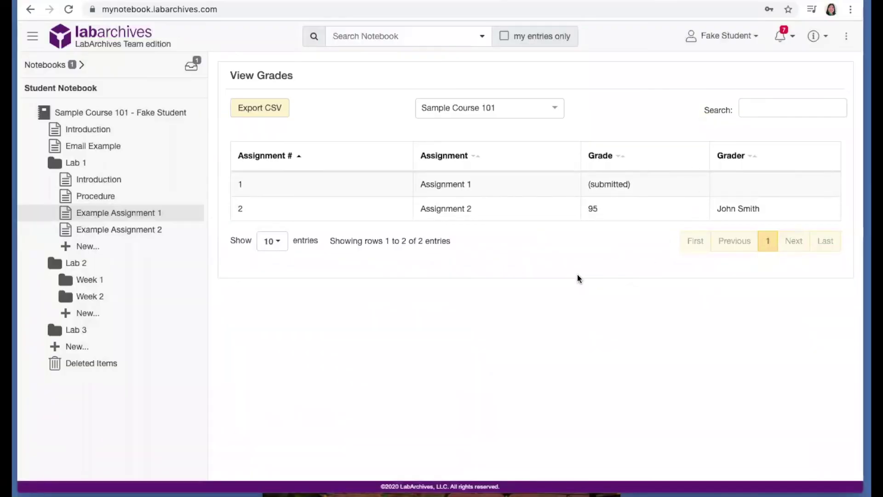
{"action": "left_click", "coordinate": [145, 237]}
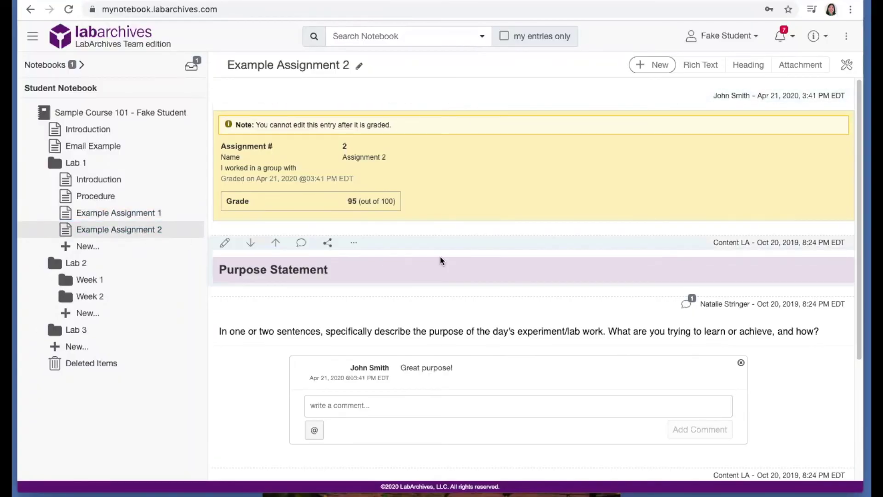
{"action": "scroll", "coordinate": [487, 349], "scroll_direction": "down", "scroll_amount": 1}
{"action": "scroll", "coordinate": [486, 348], "scroll_direction": "down", "scroll_amount": 1}
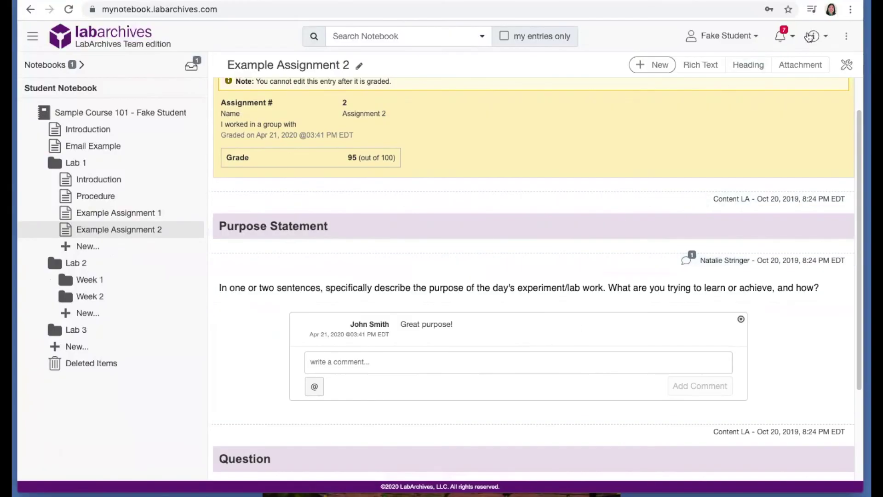
{"action": "left_click", "coordinate": [846, 36]}
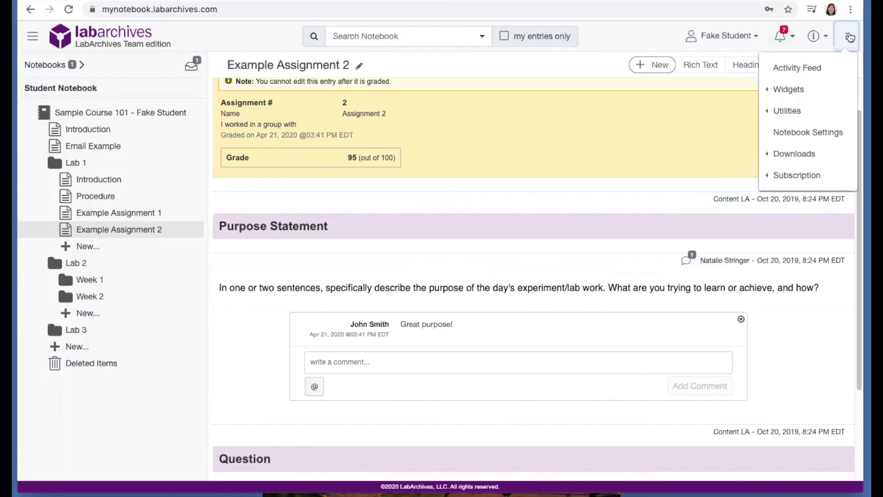
{"action": "left_click", "coordinate": [828, 113]}
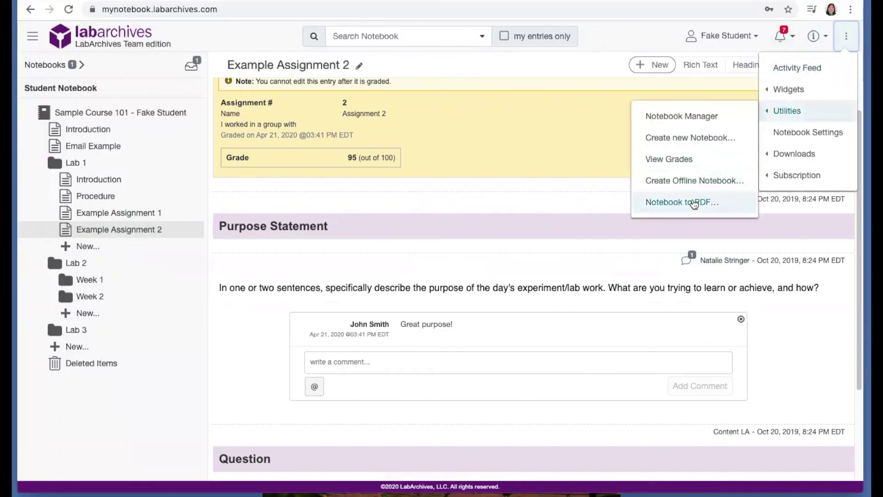
{"action": "left_click", "coordinate": [588, 148]}
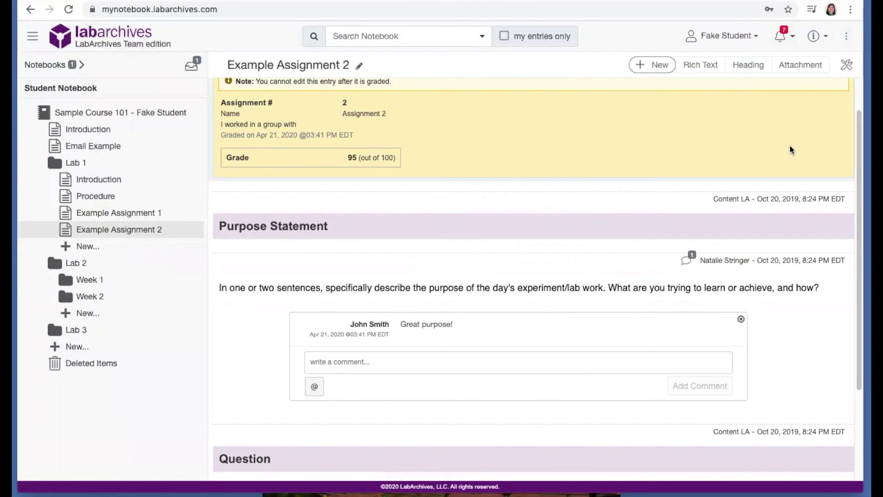
- Show the help menu with Knowledgebase, Quick Start Guides, Video Tutorials and Ask a Question
{"action": "left_click", "coordinate": [824, 41]}
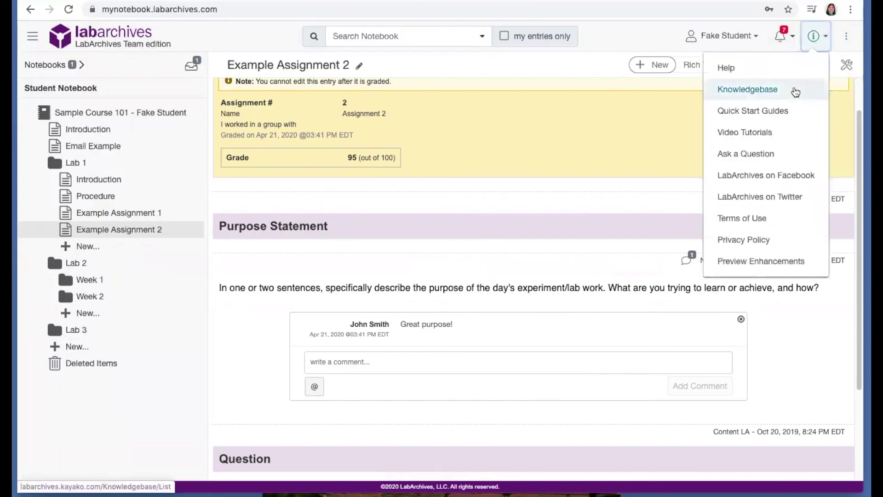